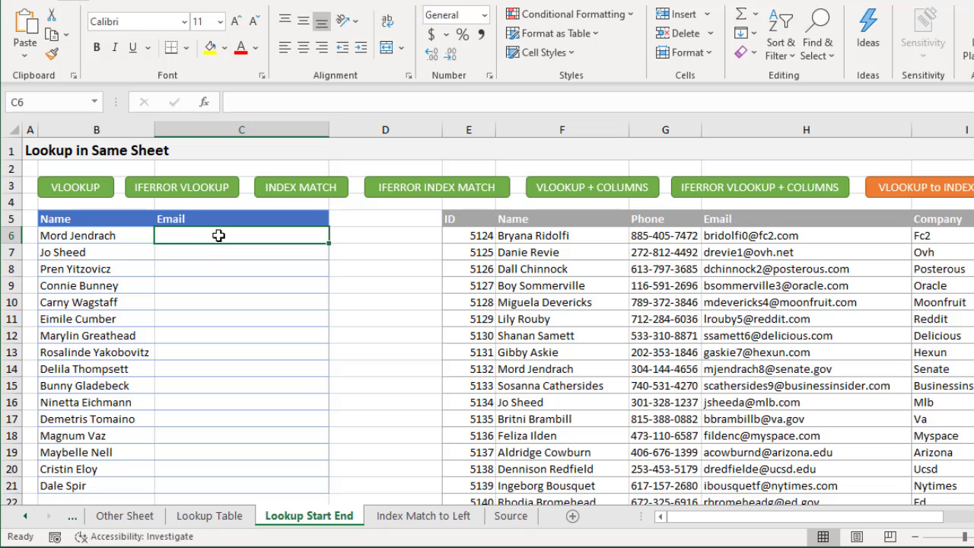
Step: Use the VLOOKUP macro with lookup value B6 and table row F6:H6 to get =VLOOKUP(B6,$F$6:$H$1005,3,FALSE) in C6
text(=)
click(84, 196)
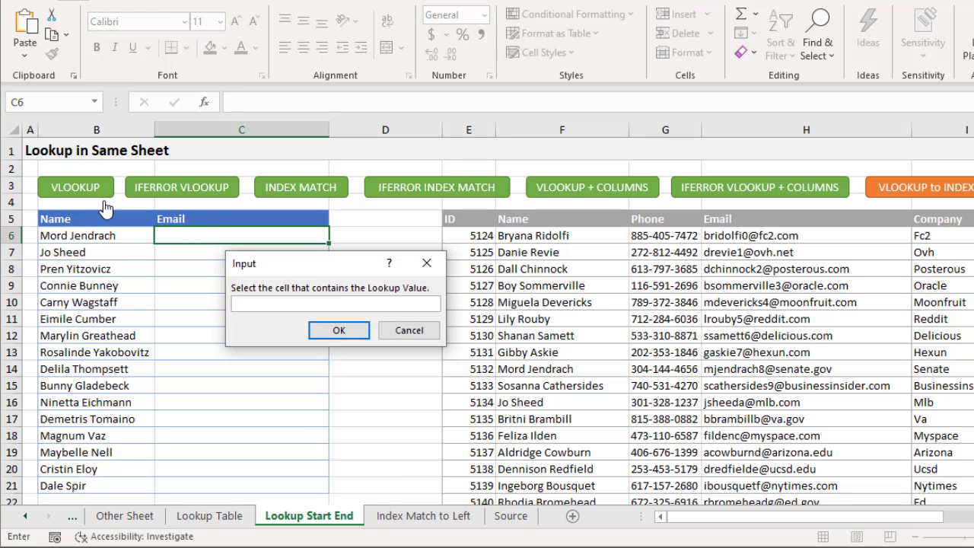
click(129, 235)
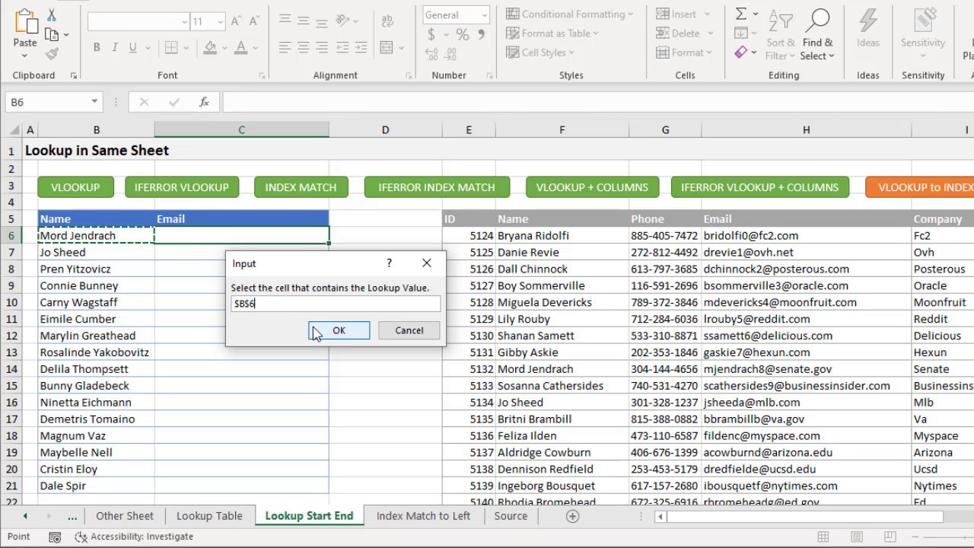
click(339, 330)
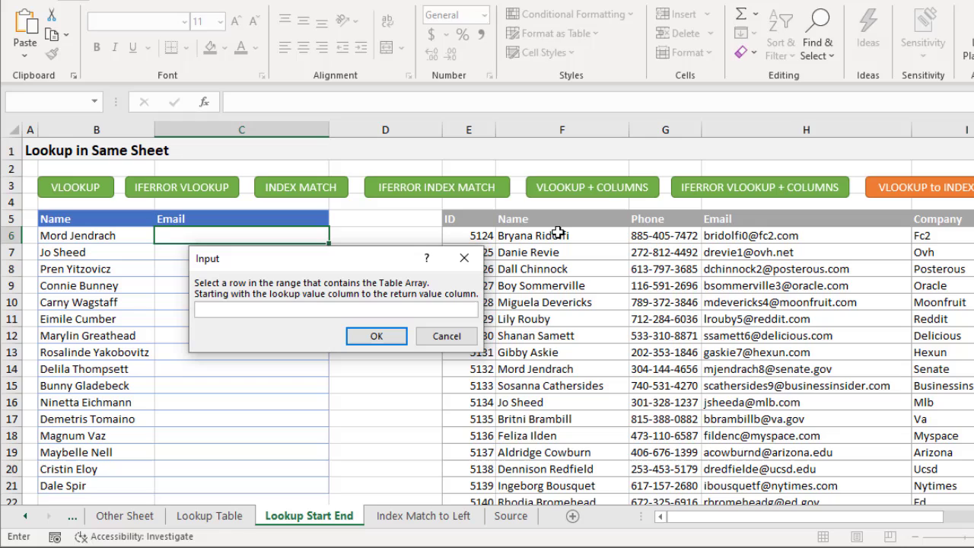
drag(558, 233, 728, 236)
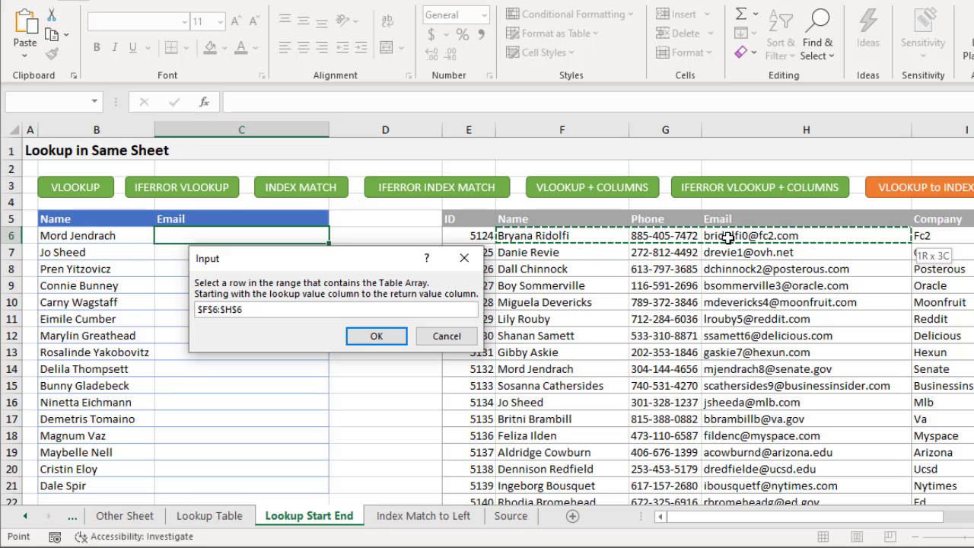
mouse_move(728, 238)
mouse_down()
mouse_move(729, 369)
mouse_move(723, 239)
mouse_up()
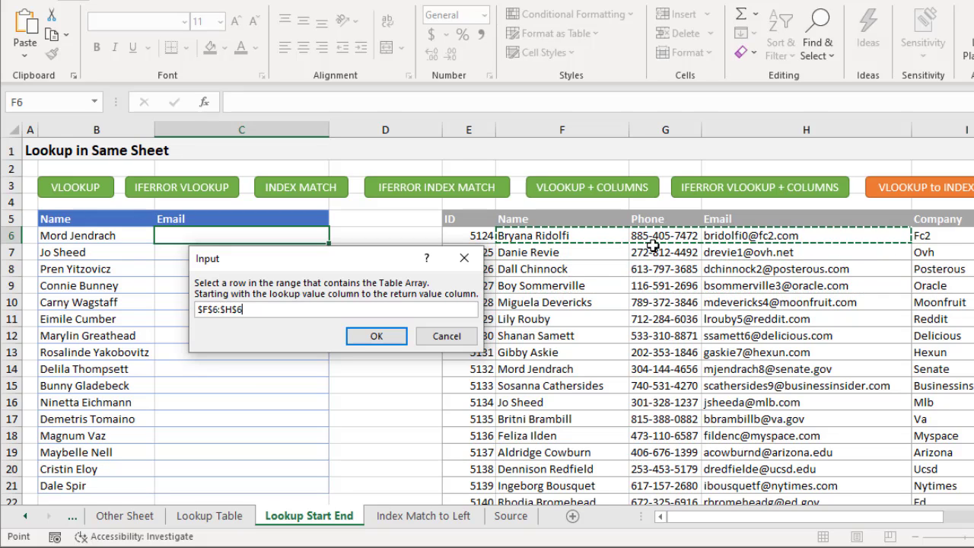
click(396, 335)
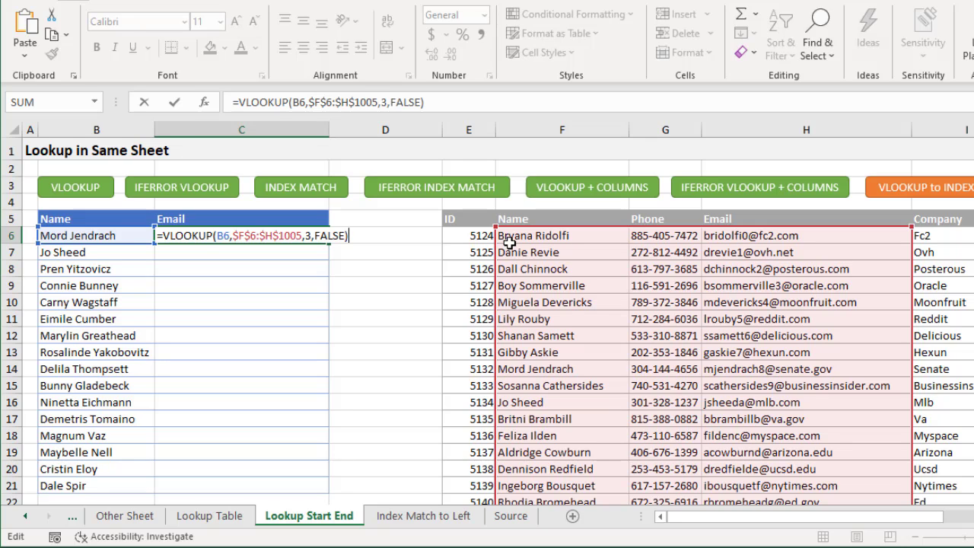
key(ctrl+Return)
click(308, 254)
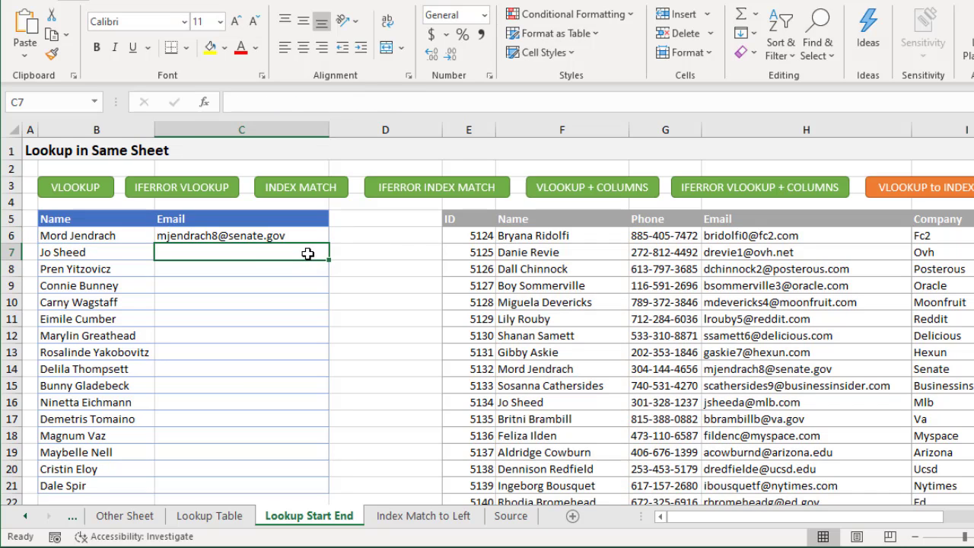
Step: Use the INDEX MATCH macro with B7 and table row F6:H6 to insert =INDEX($H$6:$H$1005,MATCH(B7,$F$6:$F$1005,0)) in C7
click(268, 200)
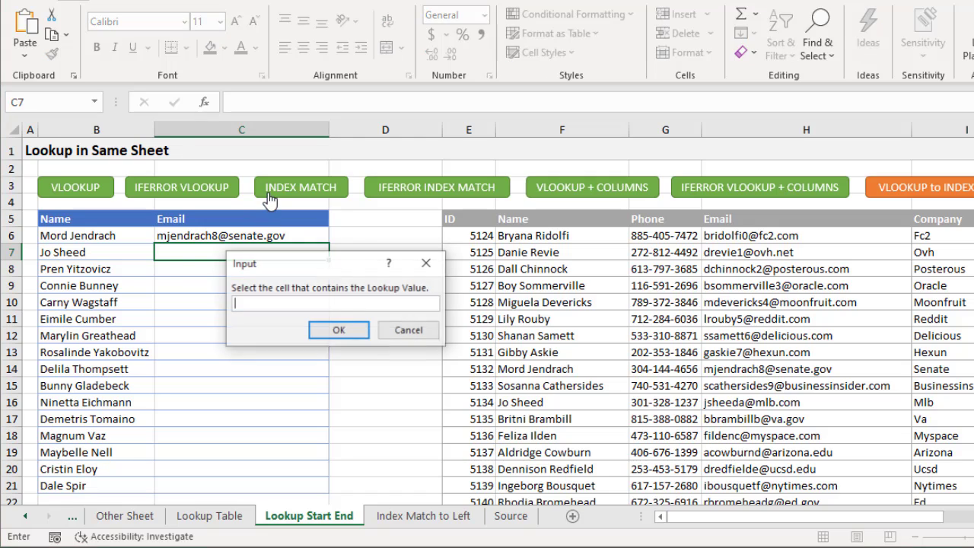
click(100, 250)
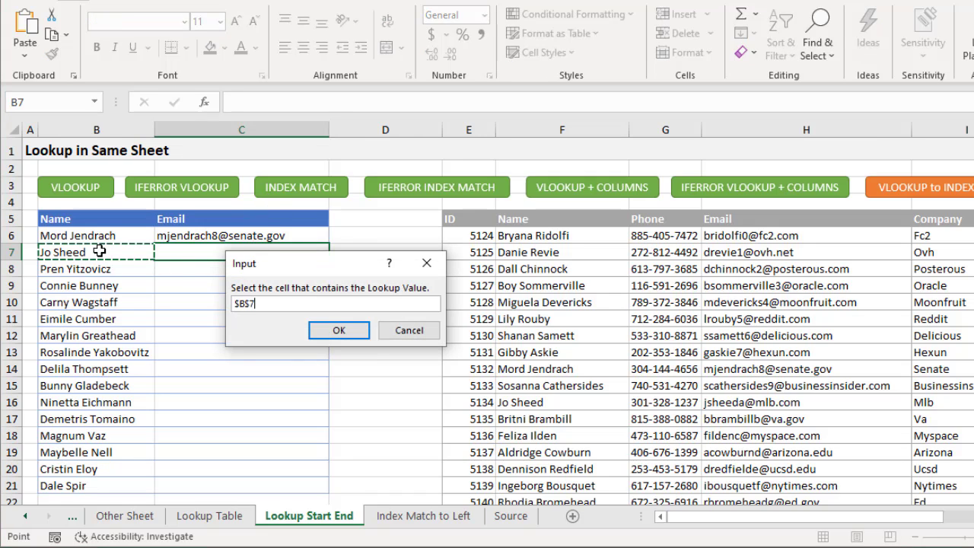
click(338, 332)
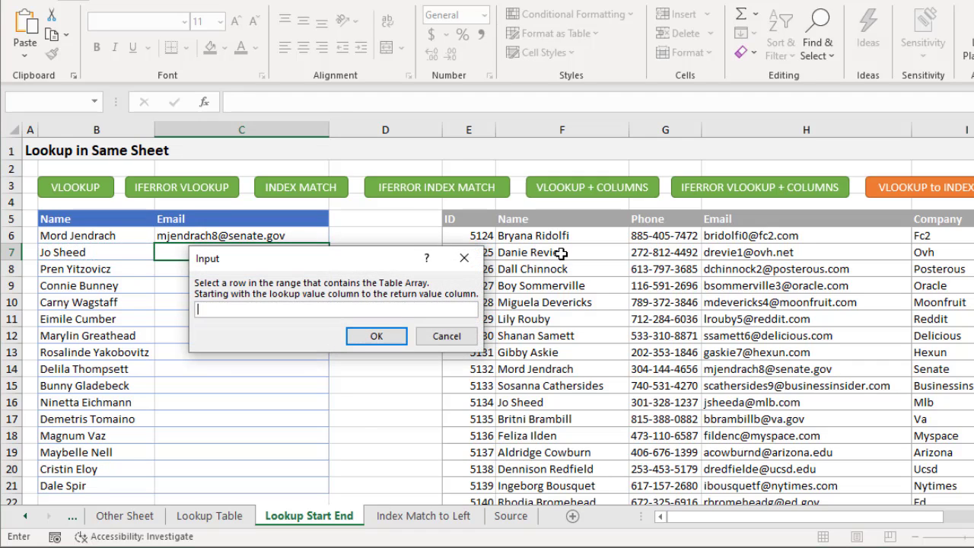
click(562, 253)
drag(561, 253, 721, 253)
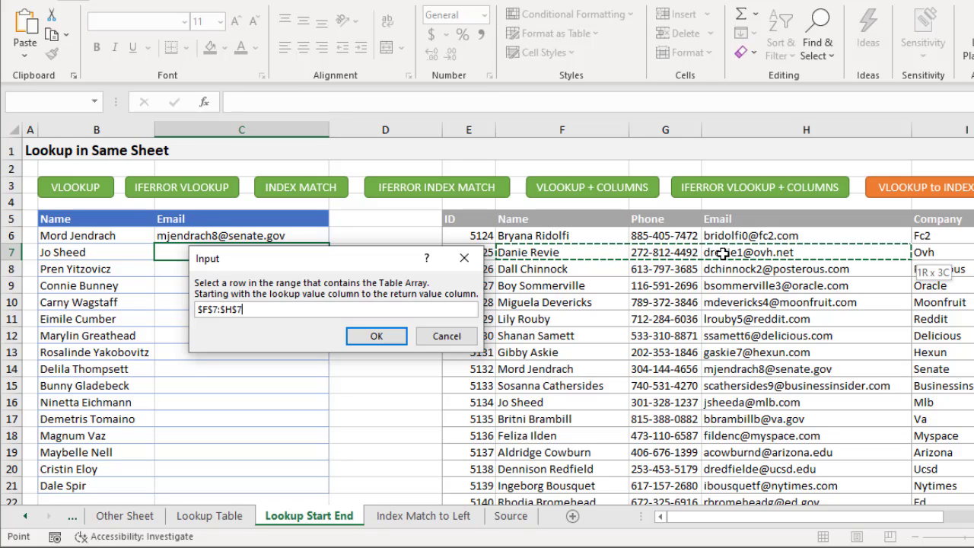
drag(590, 238, 727, 236)
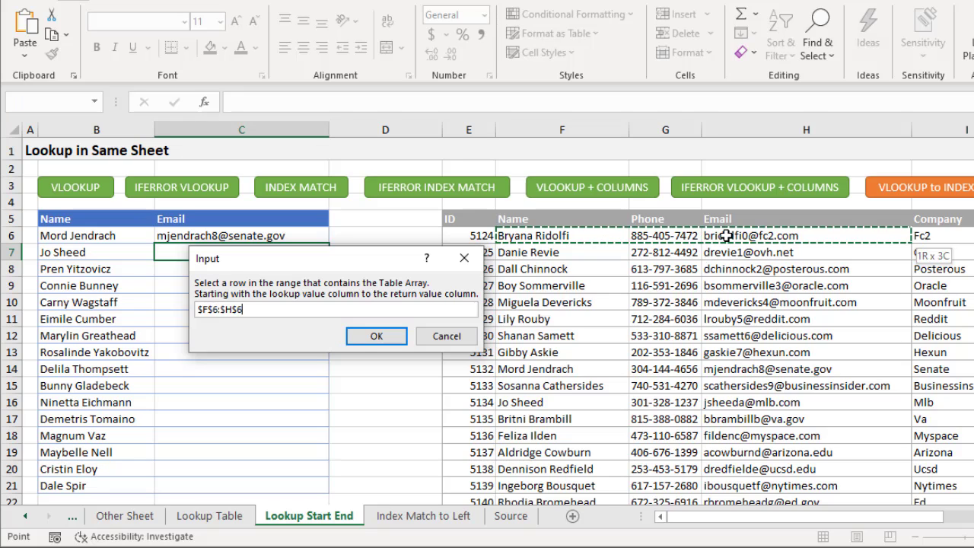
click(385, 336)
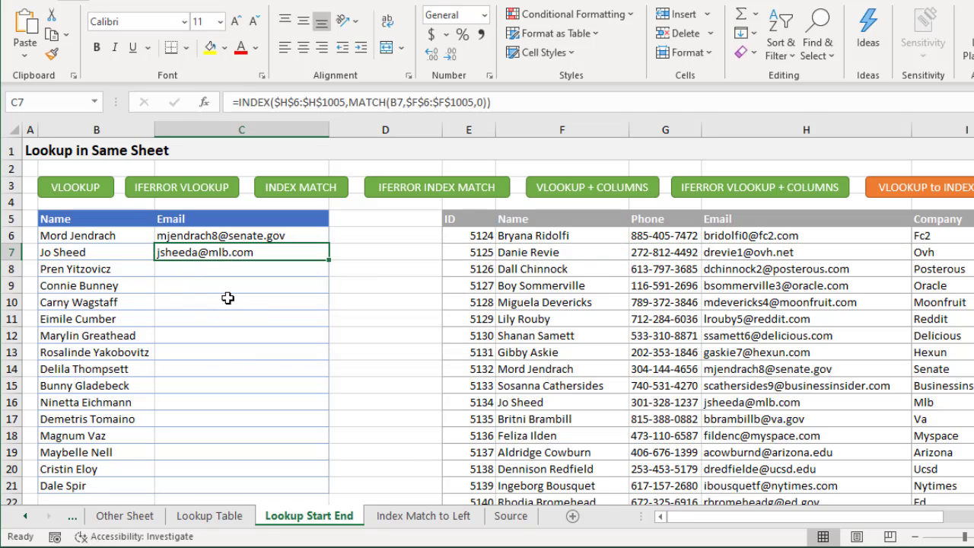
double_click(226, 253)
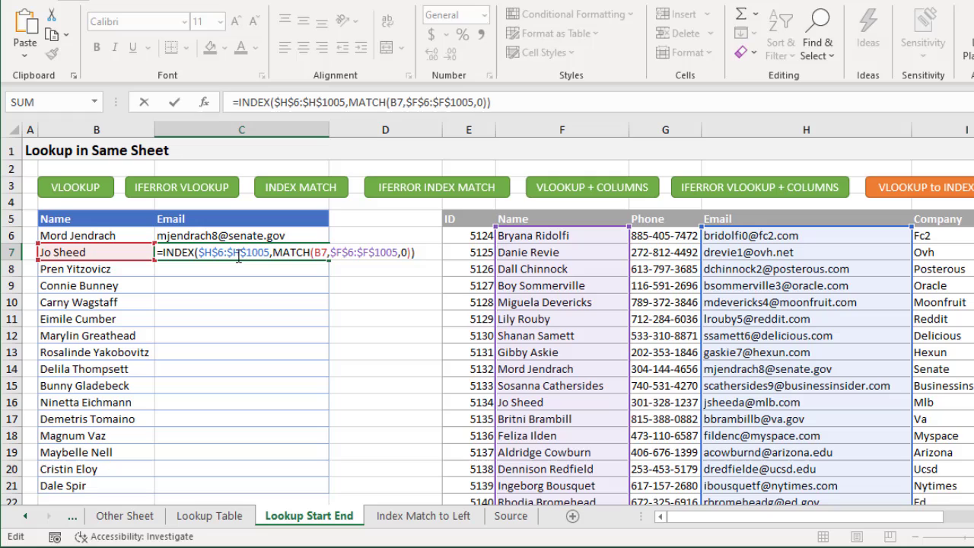
key(ctrl+Return)
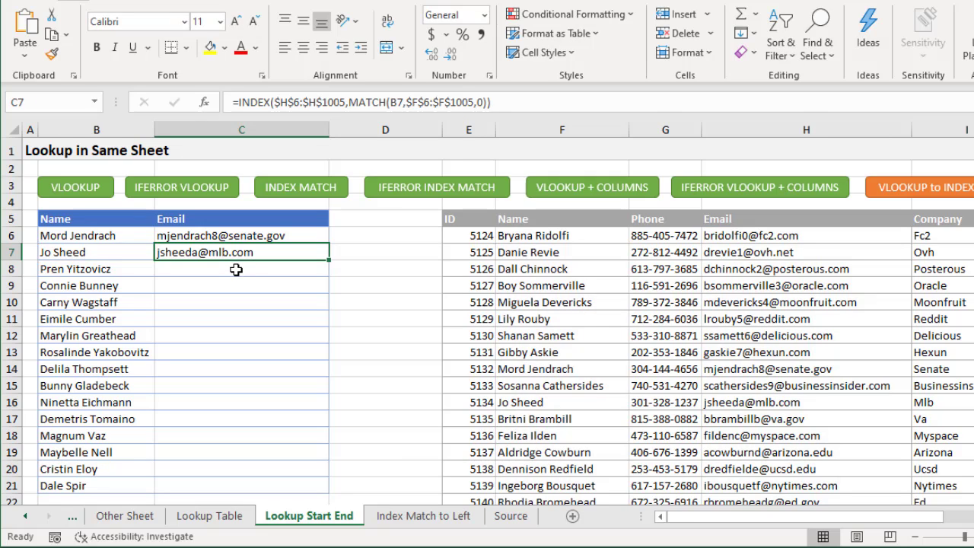
click(236, 270)
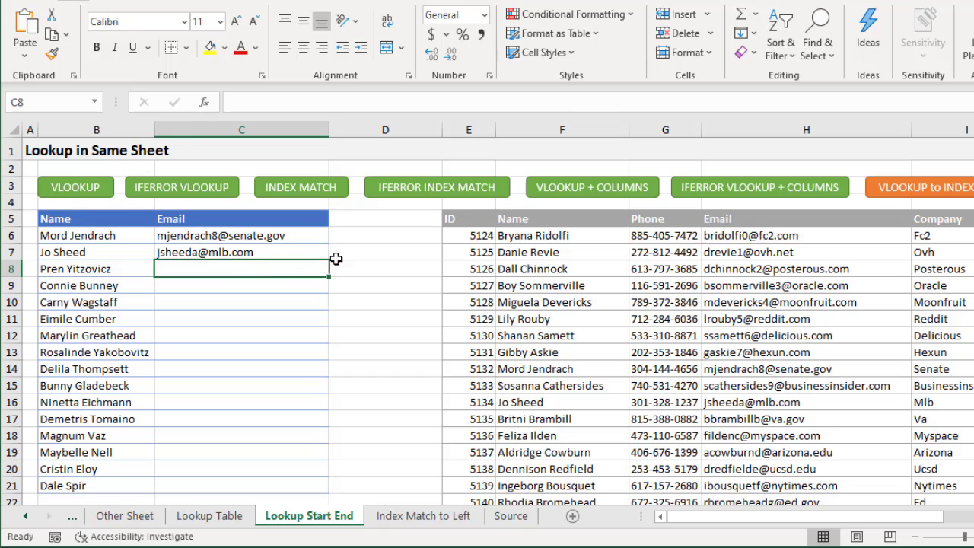
Step: Run the VLOOKUP + COLUMNS macro with B8 and table row F6:H6 to fill C8
click(584, 190)
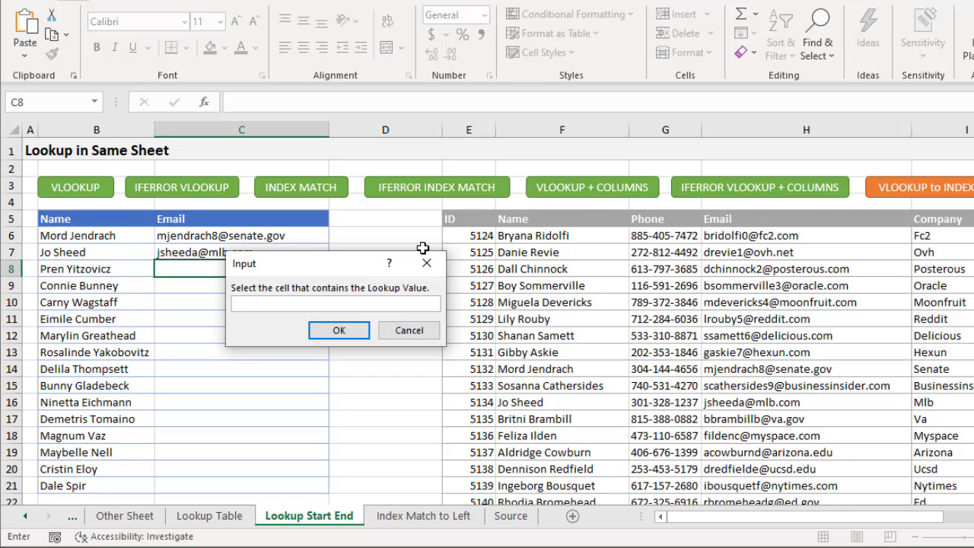
click(124, 273)
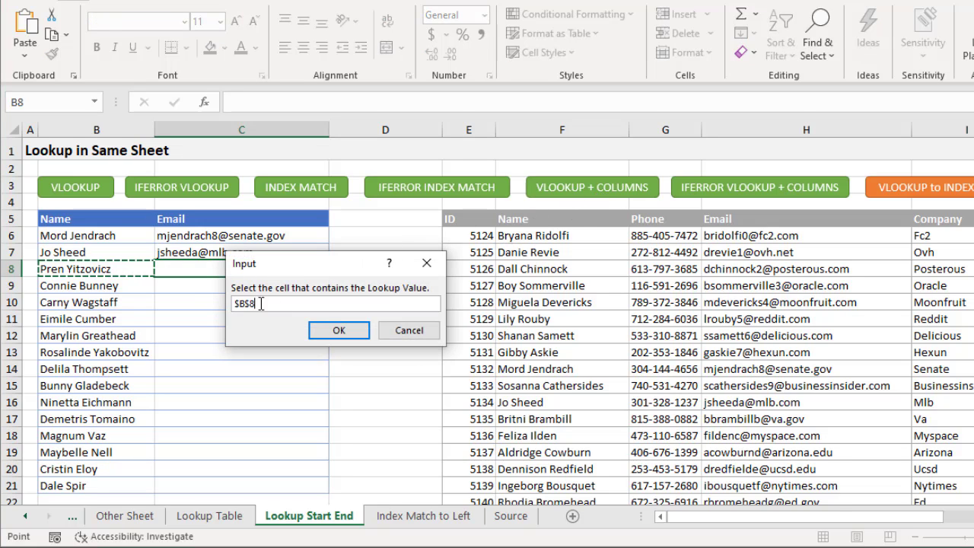
click(326, 331)
drag(564, 238, 733, 237)
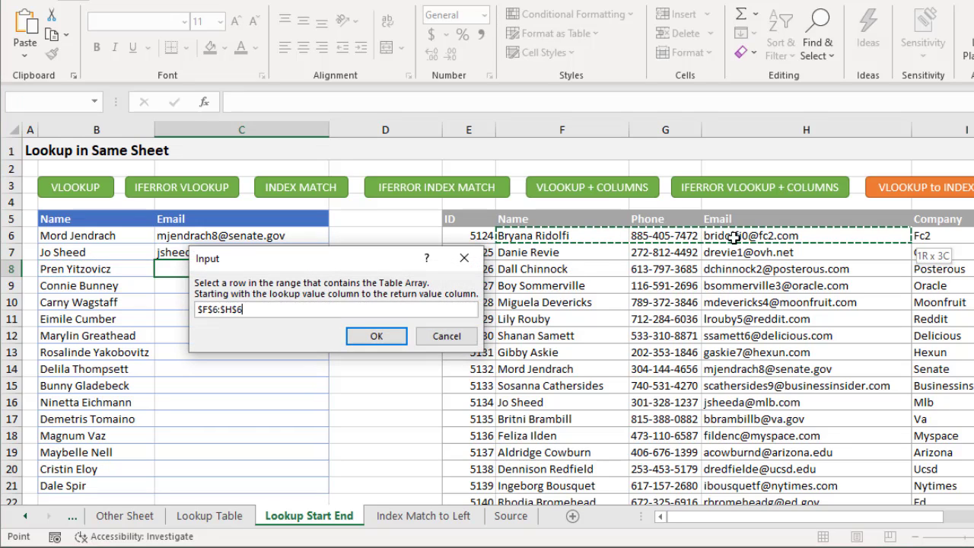
click(377, 336)
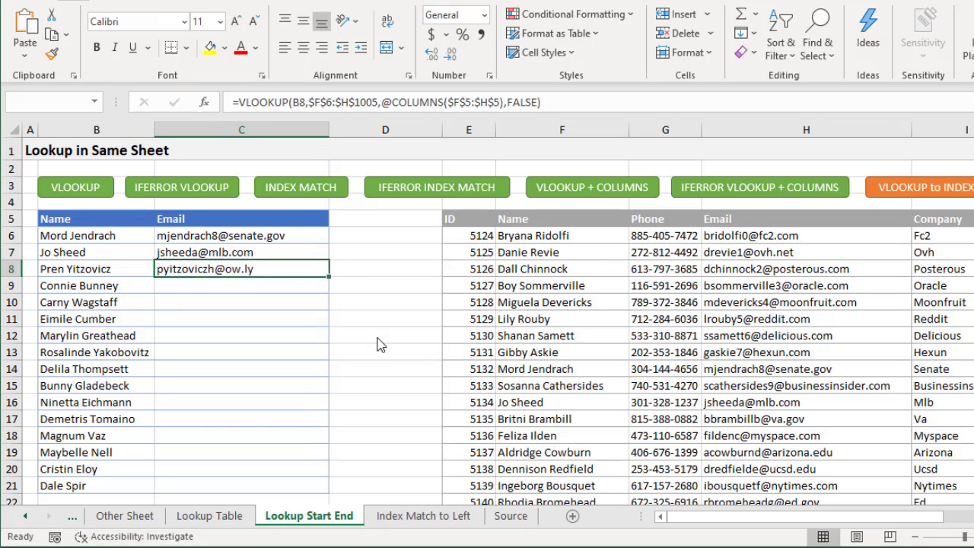
Step: Inspect the COLUMNS($F$5:$H$5) part of C8's formula, then select column G (Phone)
key(F2)
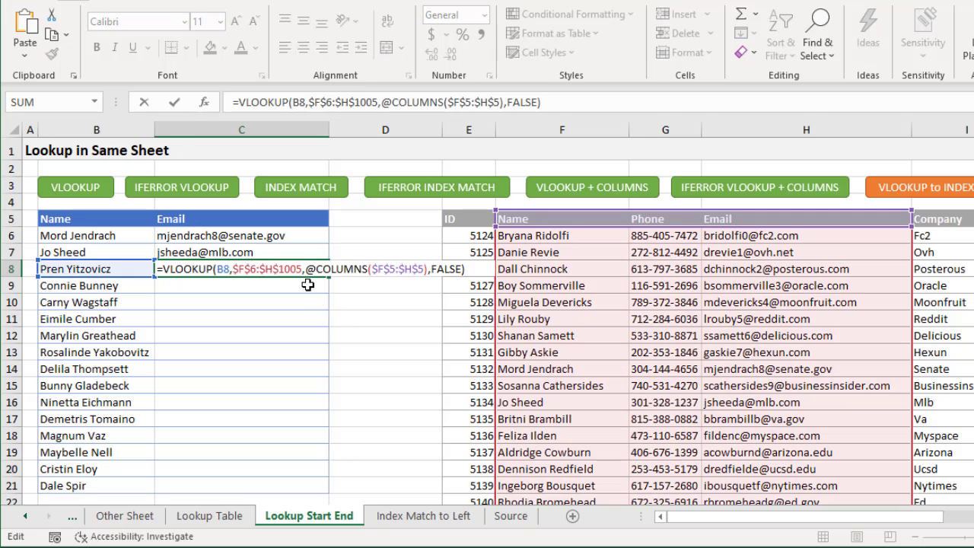
drag(318, 273, 426, 268)
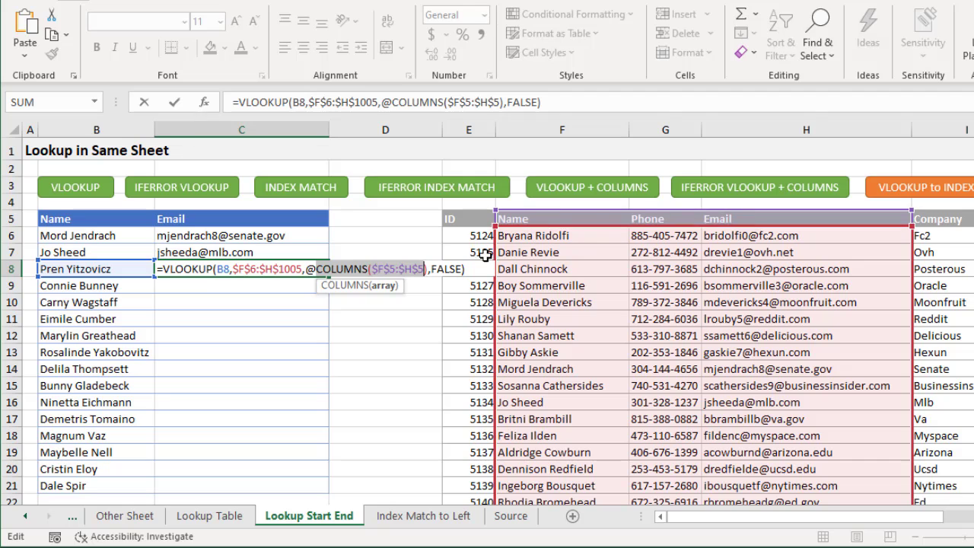
key(ctrl+Return)
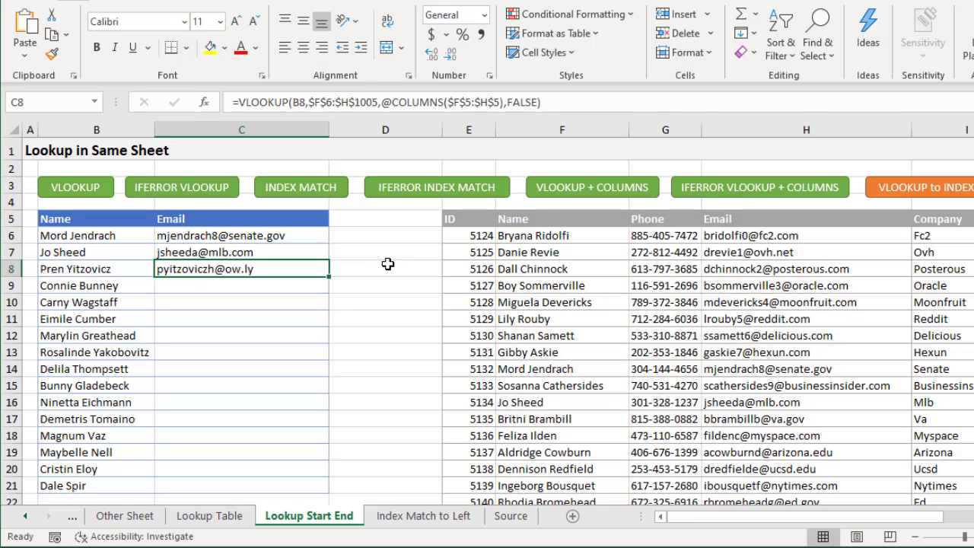
click(660, 129)
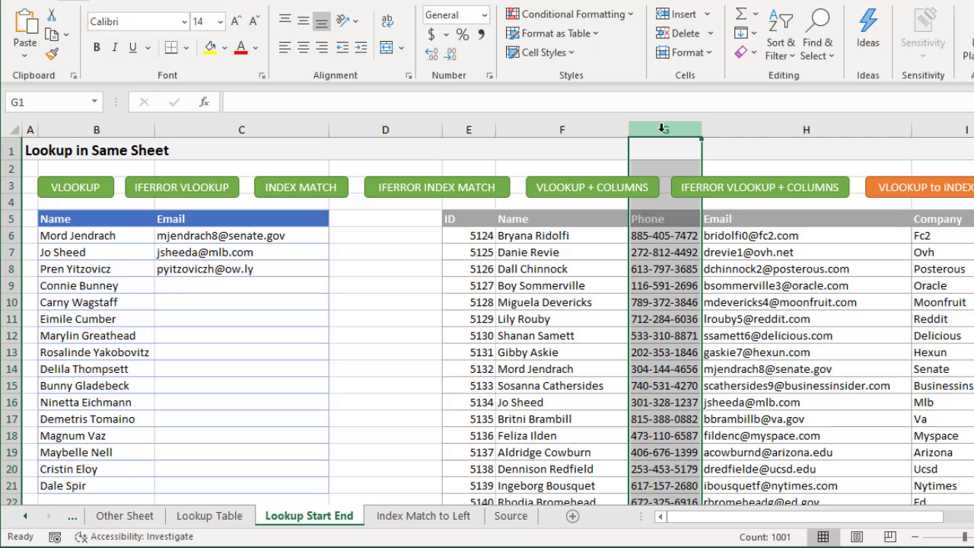
Step: Insert a blank column at G and check C6's VLOOKUP, which now returns a phone number
key(ctrl+shift+plus)
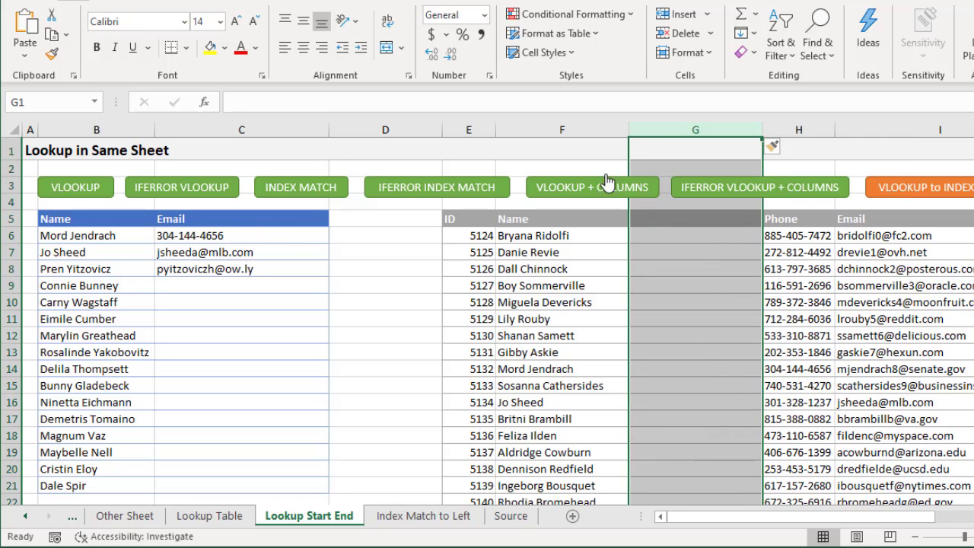
click(245, 236)
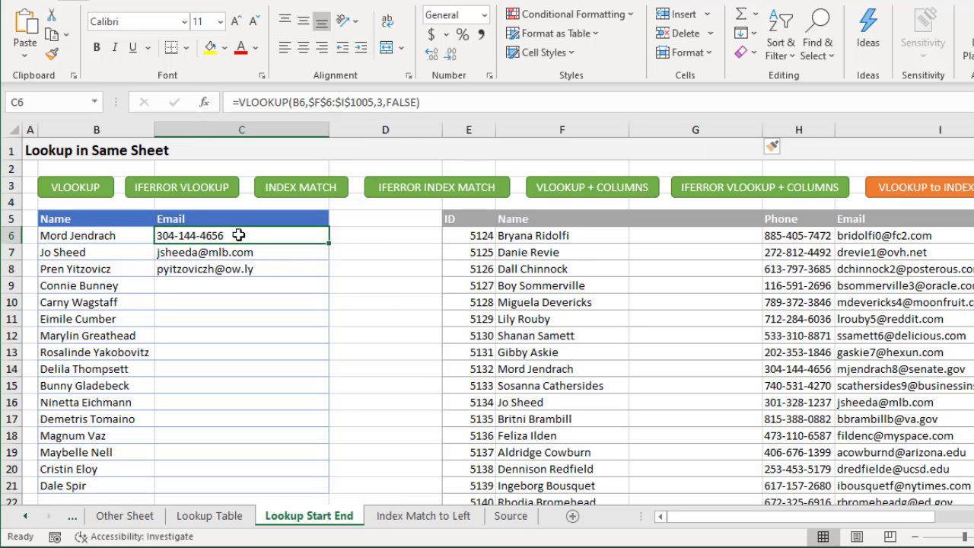
click(250, 254)
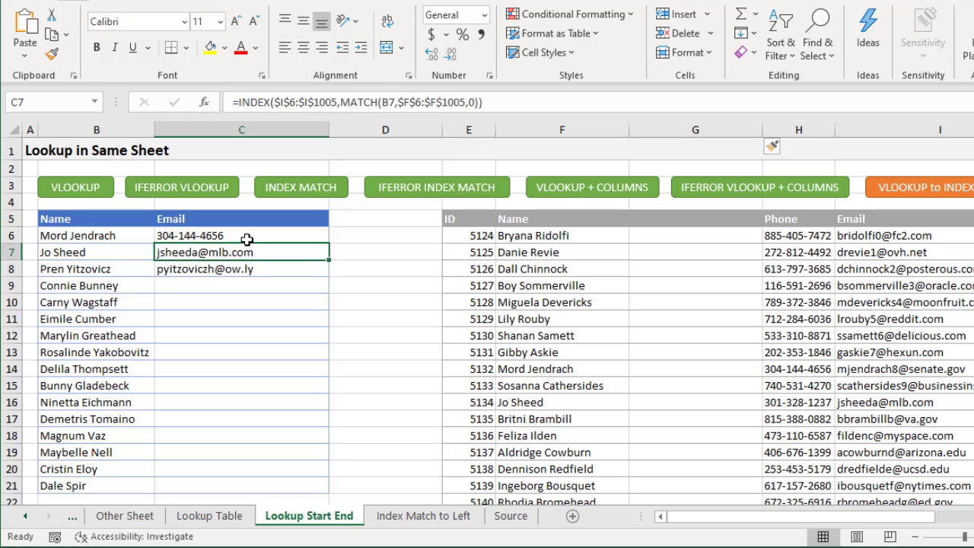
click(248, 238)
double_click(248, 237)
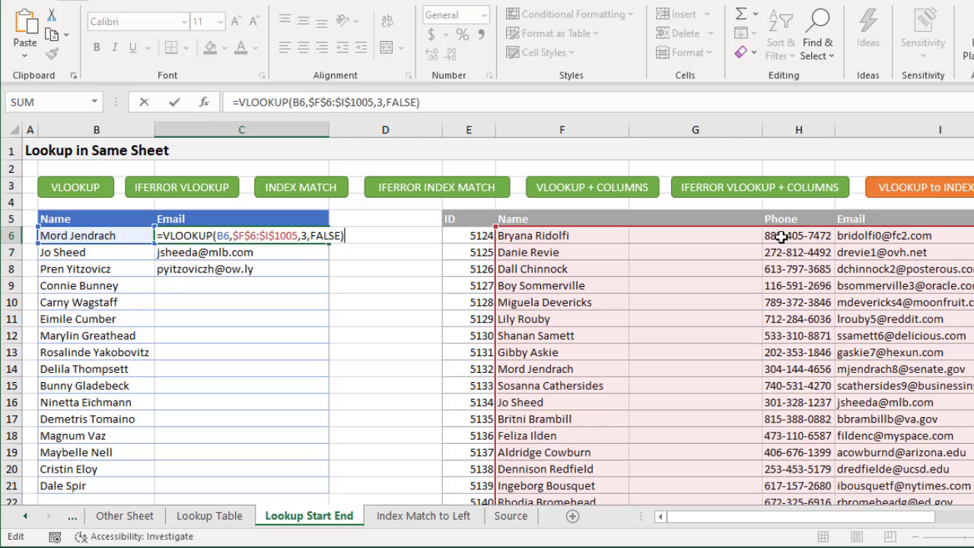
key(Escape)
Step: Review C7's and C8's formulas to confirm their ranges expanded to include the new column
click(266, 252)
key(F2)
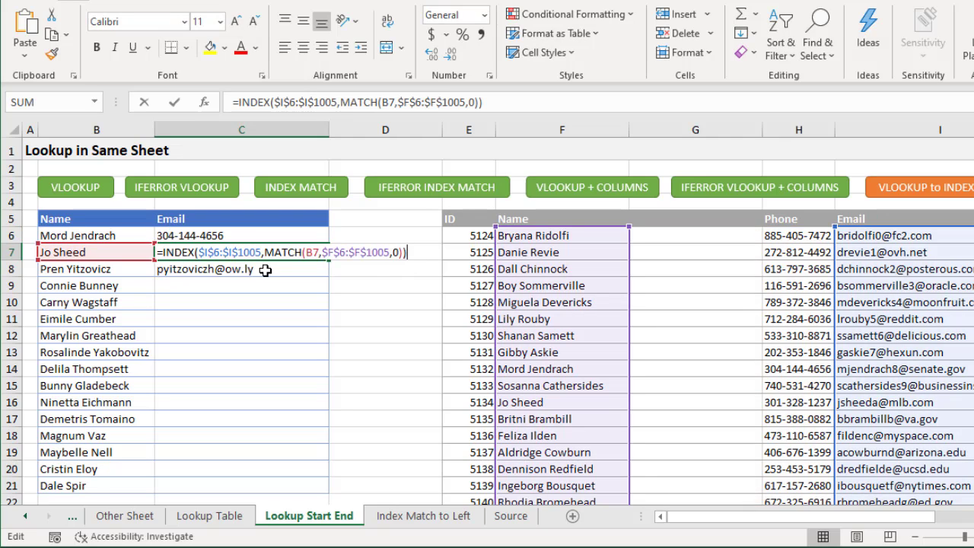
click(265, 270)
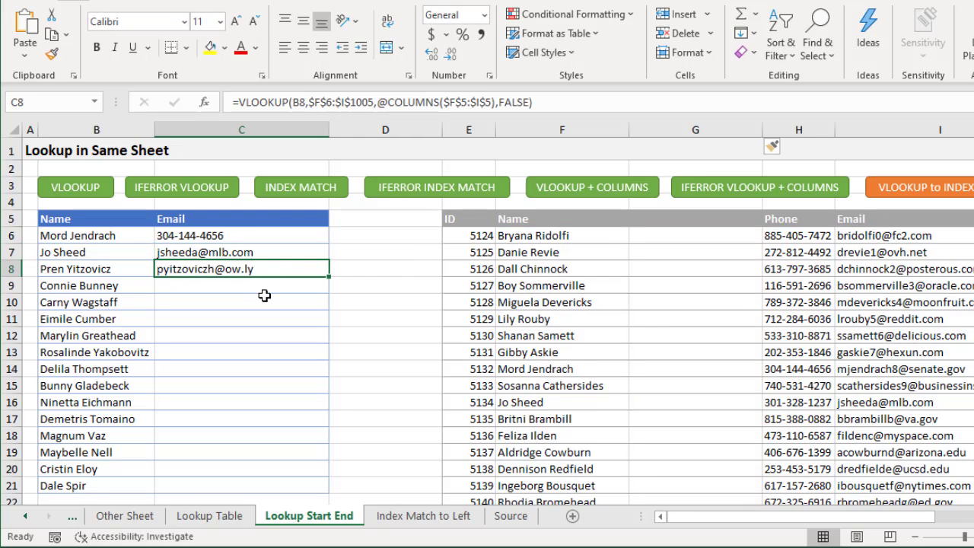
key(F2)
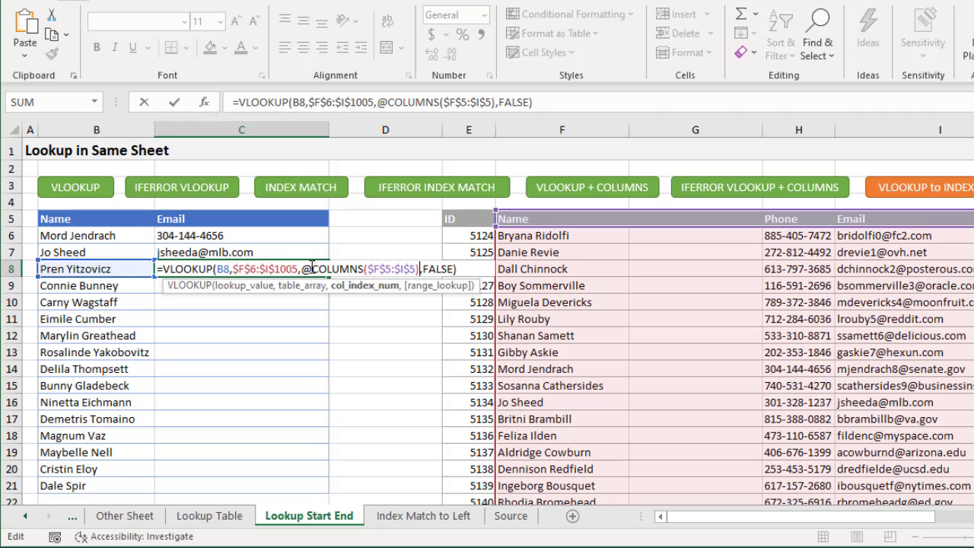
Step: Delete the @ before COLUMNS in C8's formula, then go to the Index Match to Left sheet
click(312, 268)
key(BackSpace)
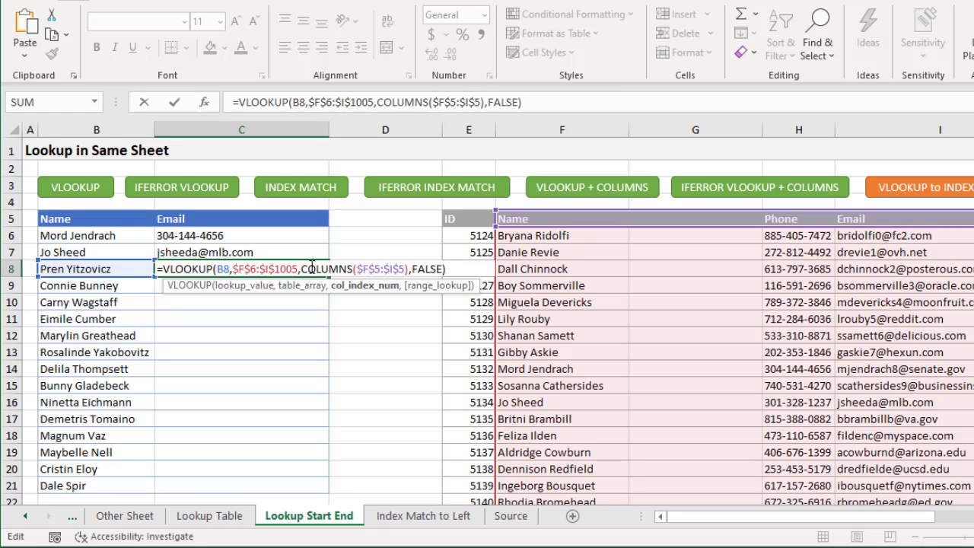
key(Return)
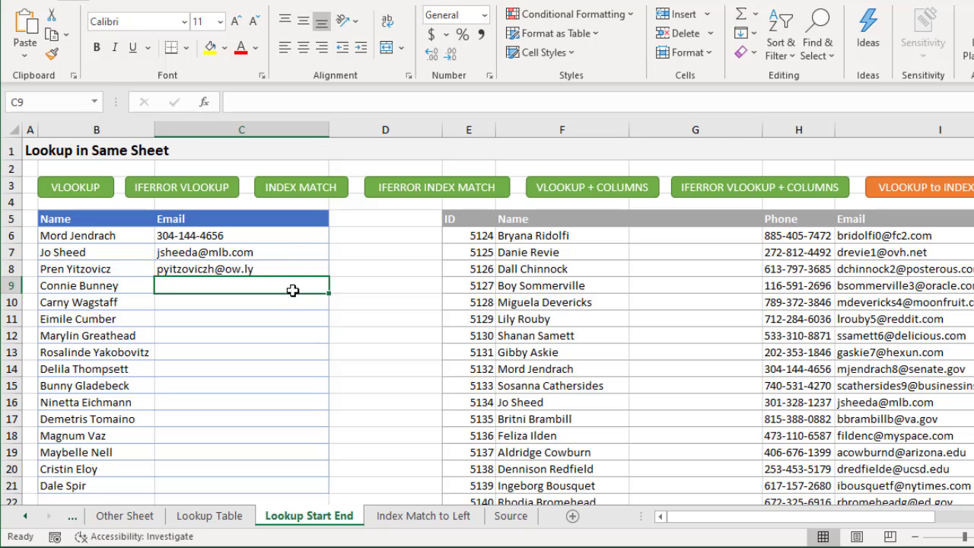
click(401, 517)
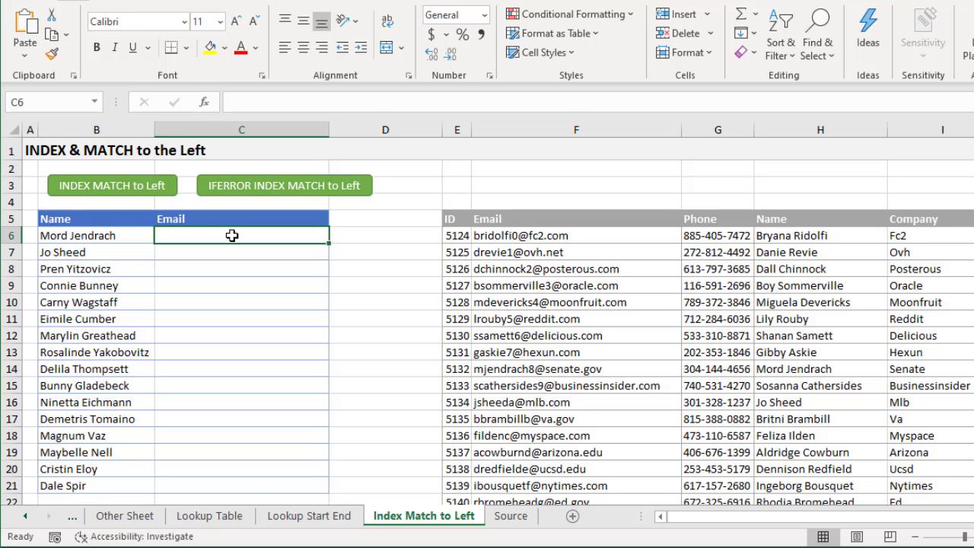
Step: Launch the INDEX MATCH to Left assistant for C6 and accept B6 as the lookup value
click(123, 199)
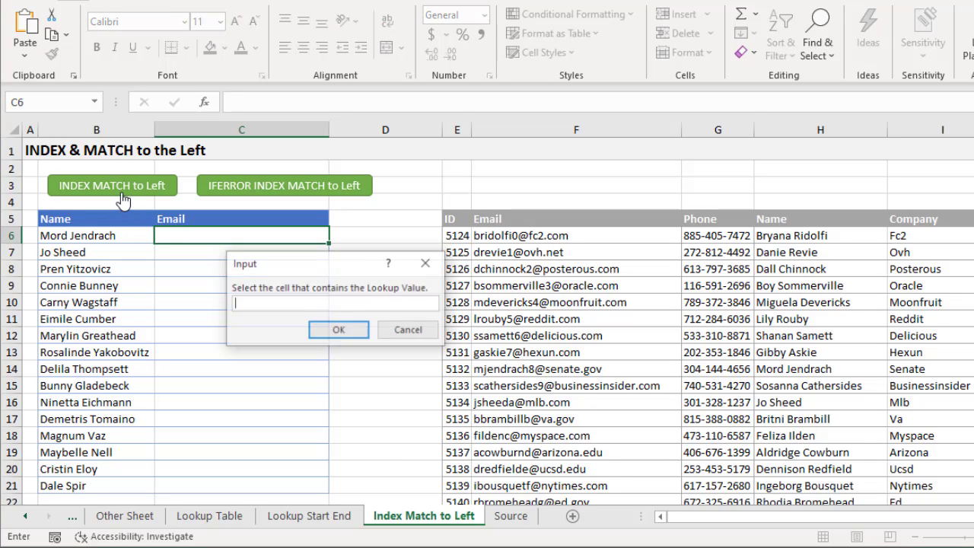
click(124, 236)
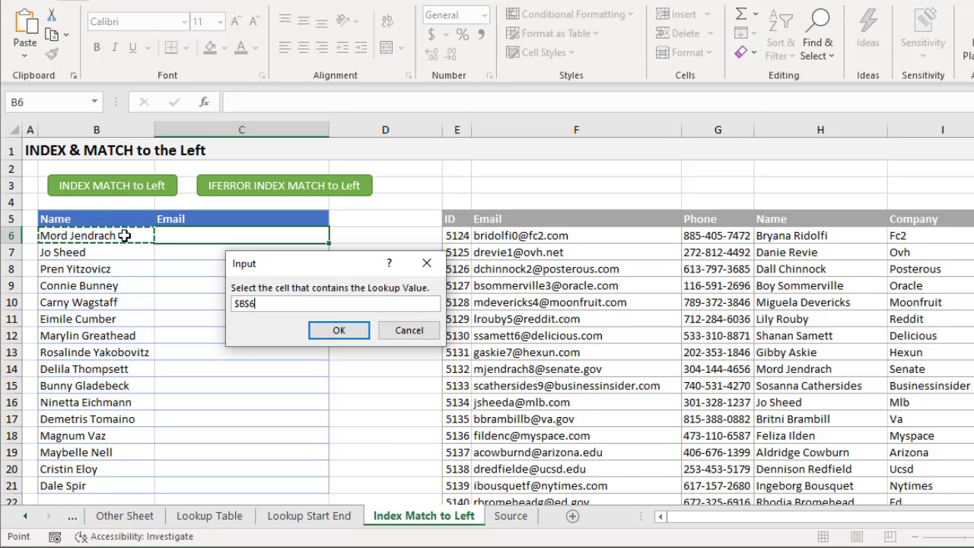
click(333, 333)
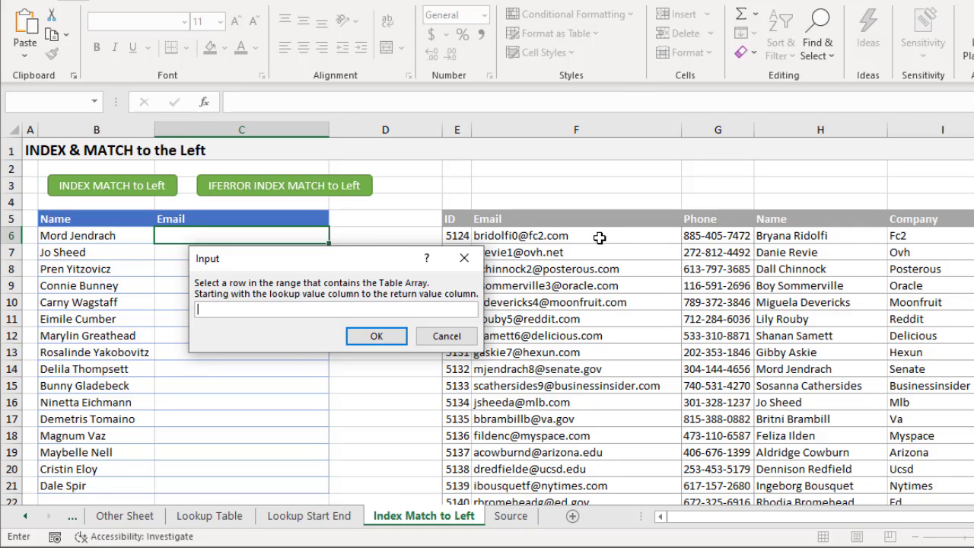
Step: Pass F6:H6 (Email to Name) as the table row, creating =INDEX($F$6:$F$1005,MATCH(B6,$H$6:$H$1005,0)) in C6
drag(600, 238, 770, 236)
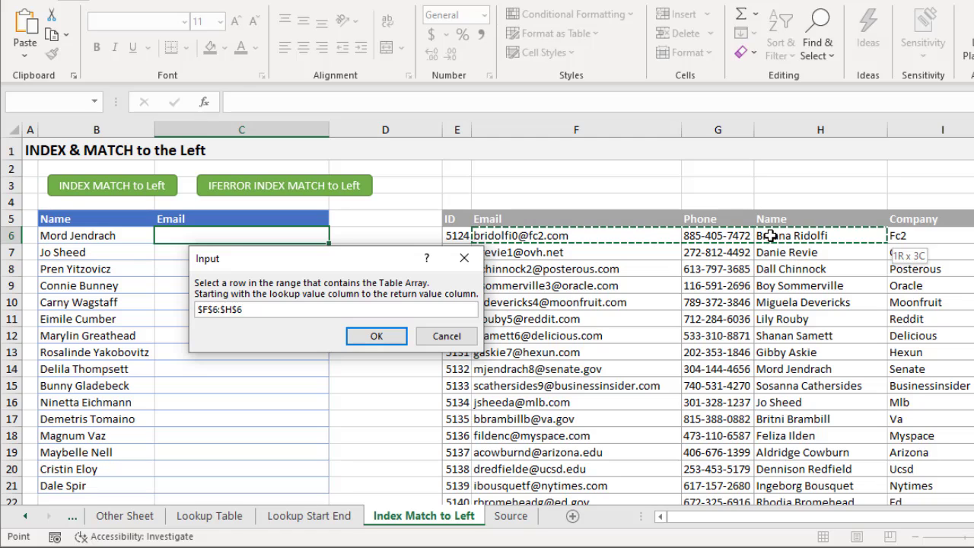
drag(836, 235, 626, 239)
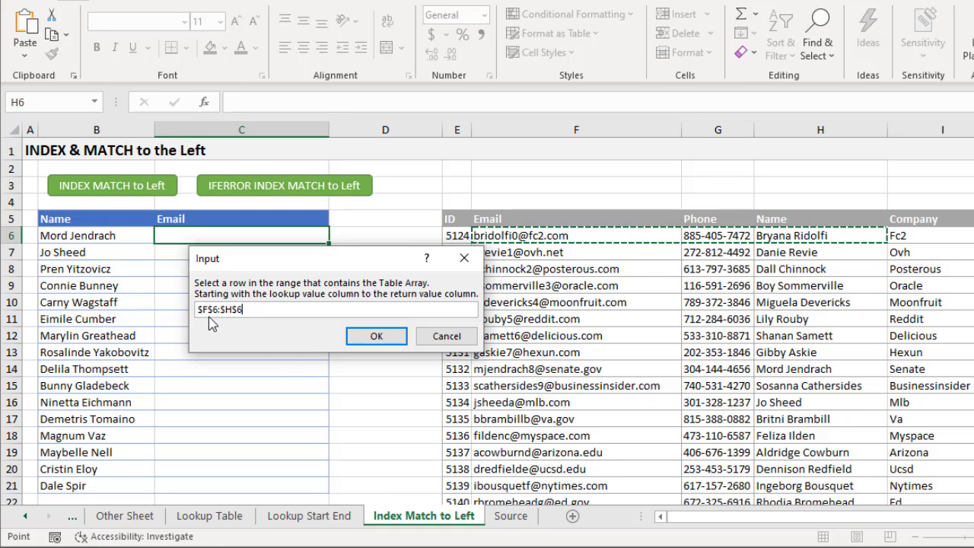
click(367, 340)
key(F2)
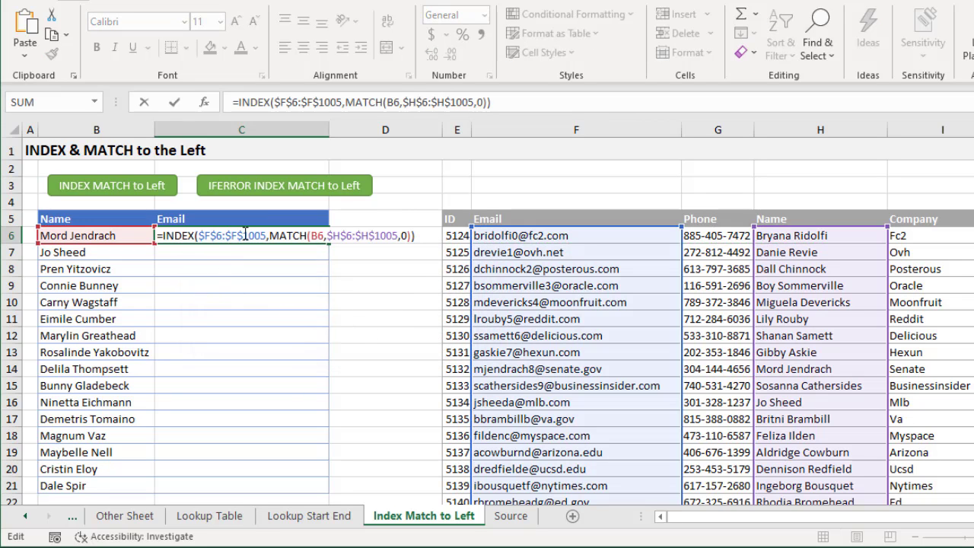
Step: Review the INDEX return range $F$6:$F$1005 in C6's formula and commit it to show the email
click(245, 235)
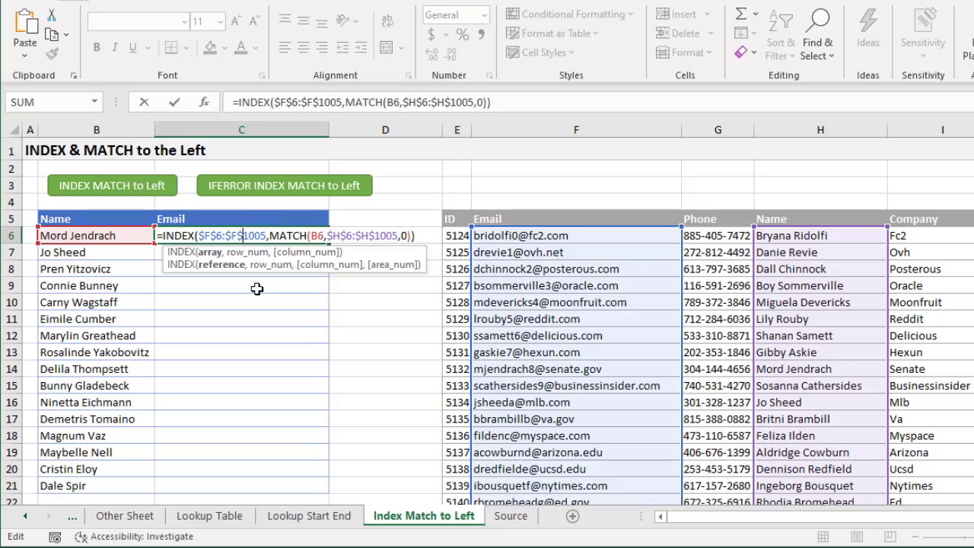
key(ctrl+Return)
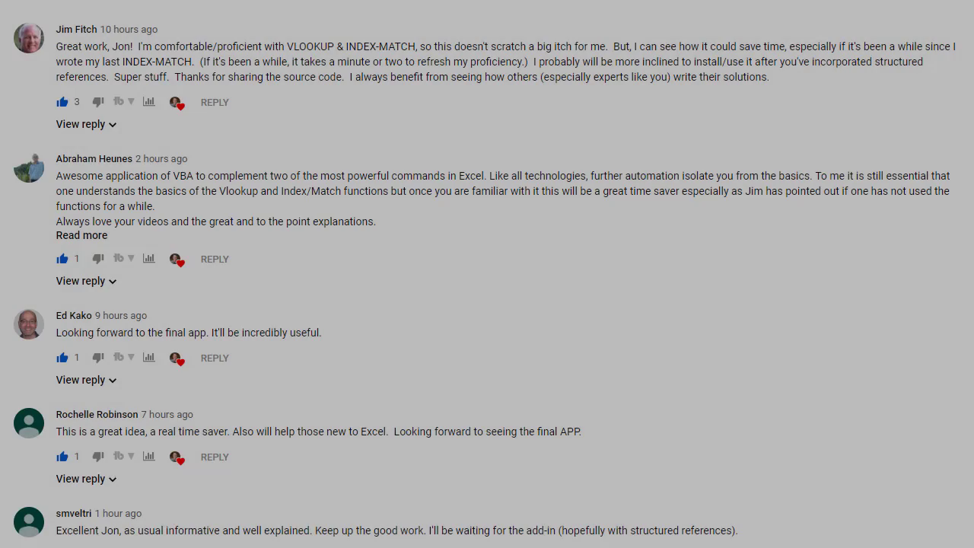
scroll(487, 274, down, 5)
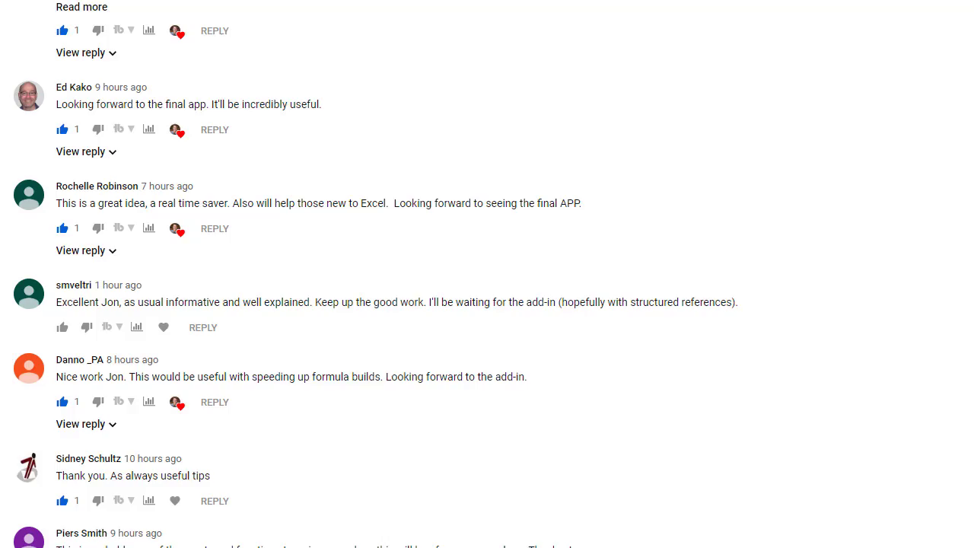
scroll(487, 274, down, 1)
scroll(487, 273, down, 5)
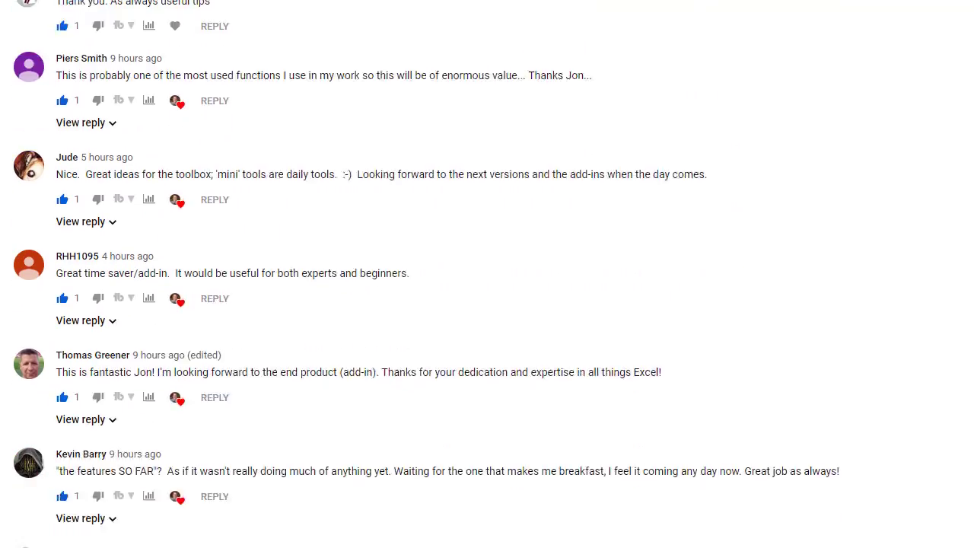
scroll(487, 274, down, 4)
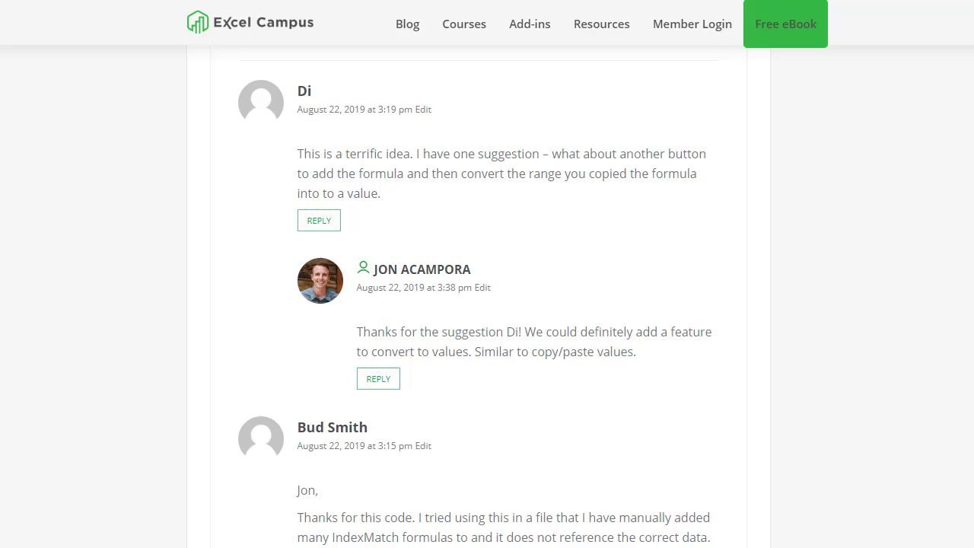
scroll(487, 274, down, 6)
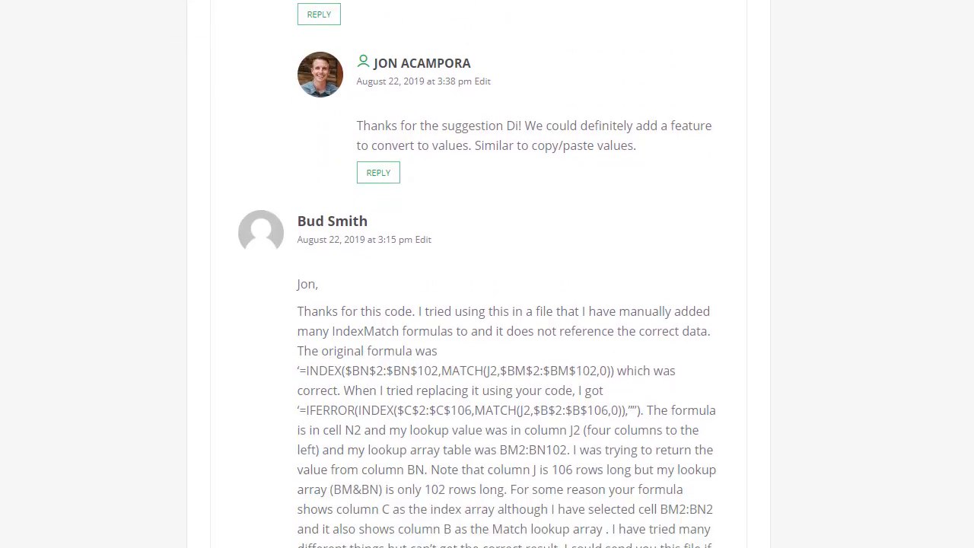
scroll(487, 274, down, 10)
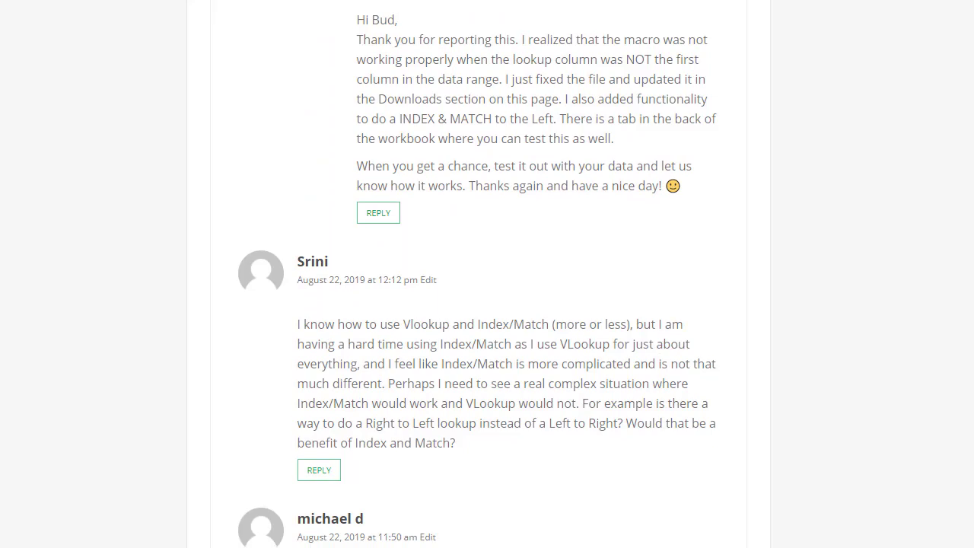
scroll(487, 274, down, 2)
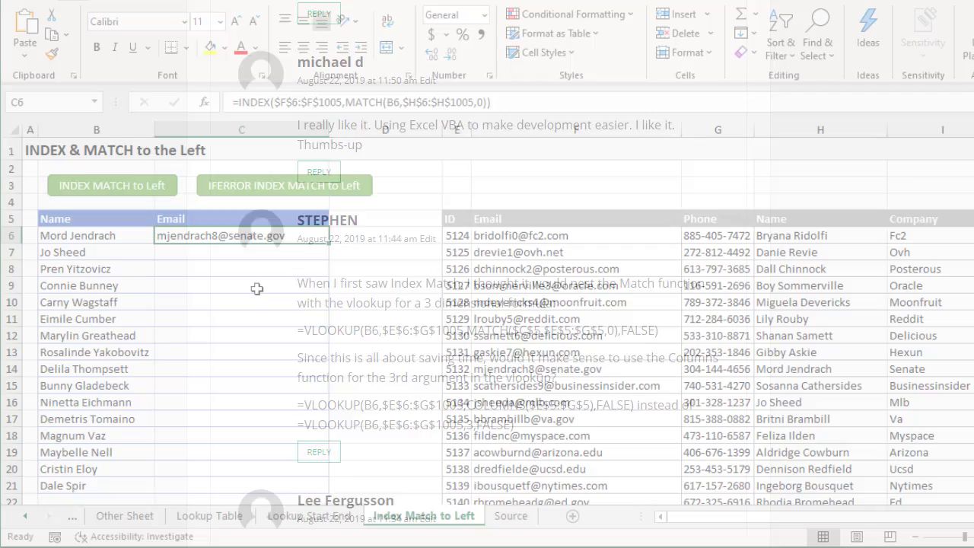